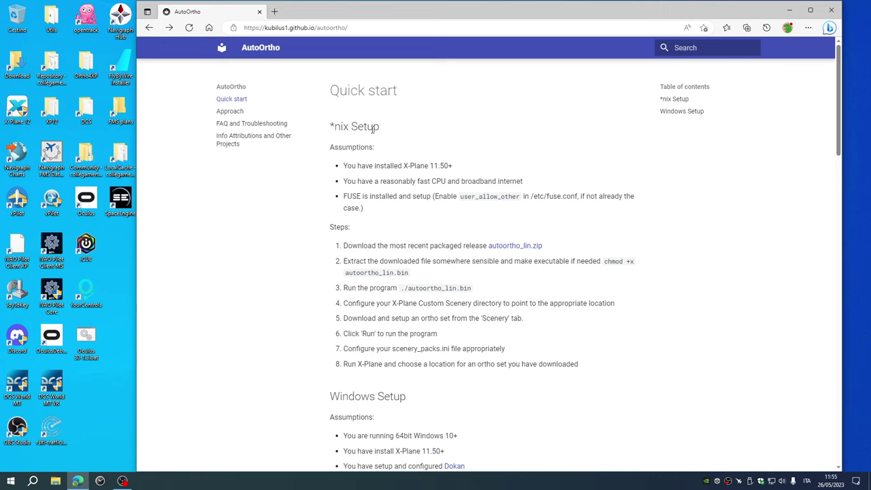
scroll(452, 372, down, 3)
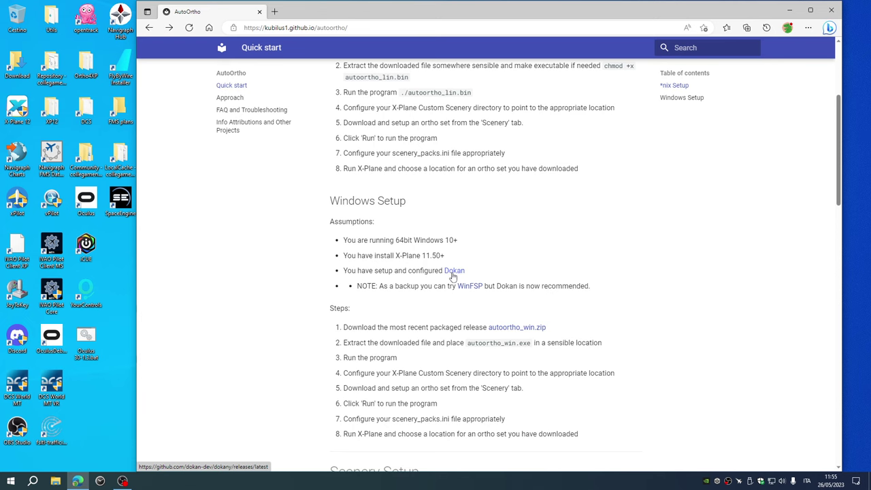
click(455, 274)
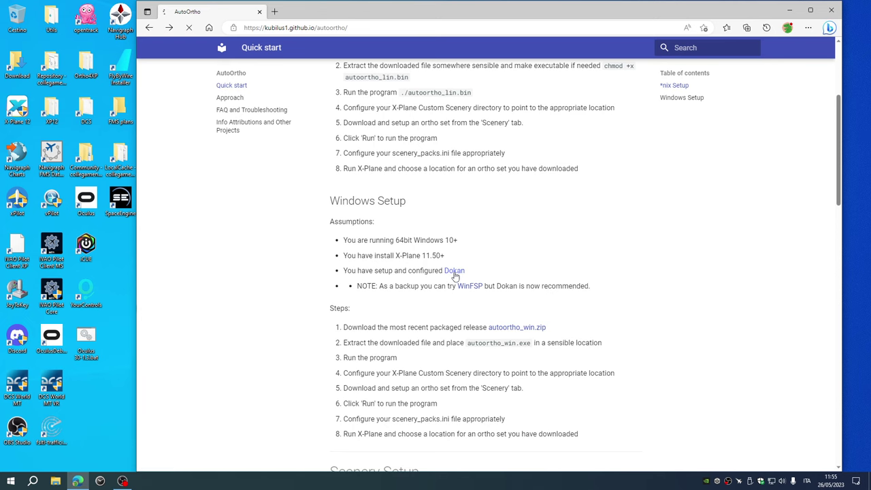
scroll(271, 335, down, 2)
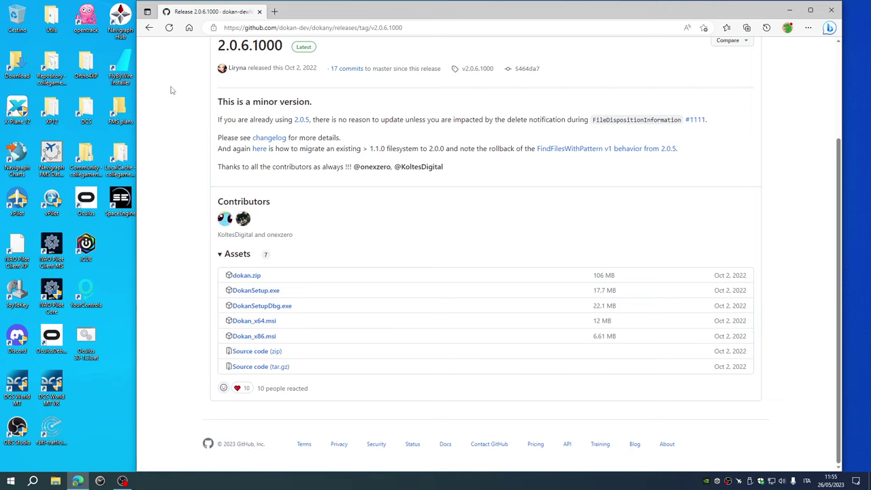
click(150, 28)
scroll(385, 376, down, 1)
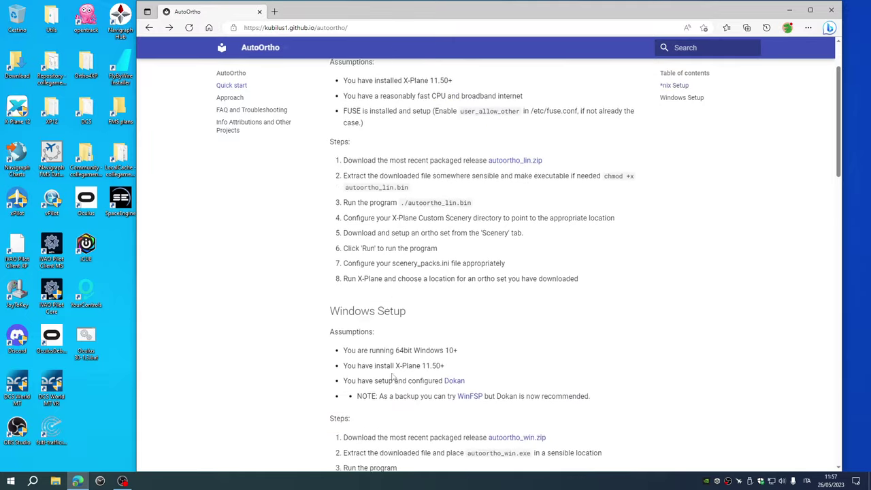
Download autoortho_win.zip and bring up Edge's full Downloads page
click(508, 332)
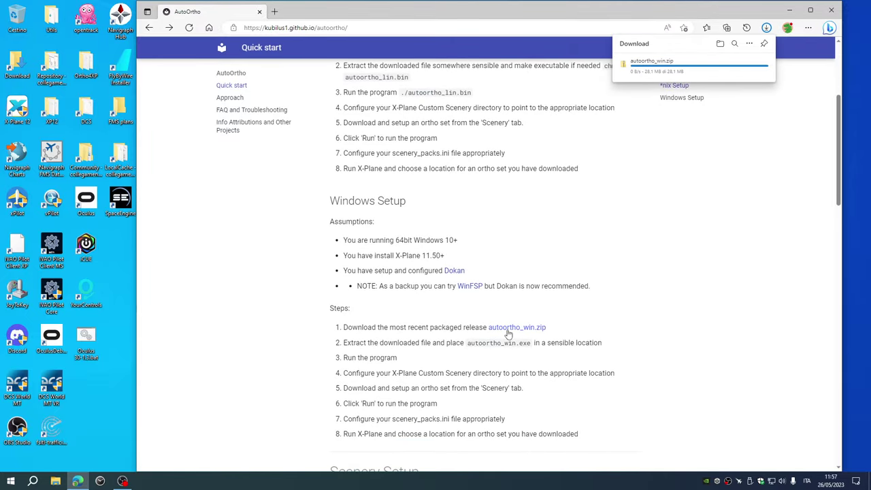
click(748, 43)
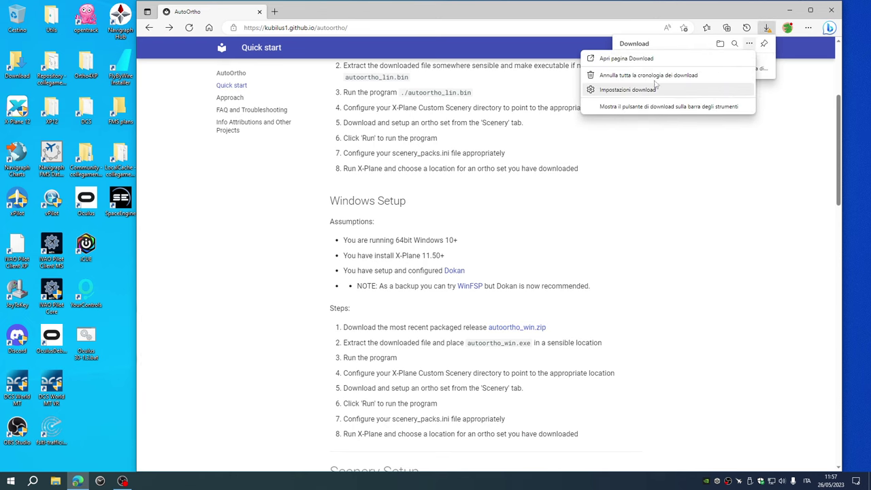
click(629, 59)
Keep autoortho_win.zip despite the SmartScreen warning, then remove it from the downloads list
click(632, 122)
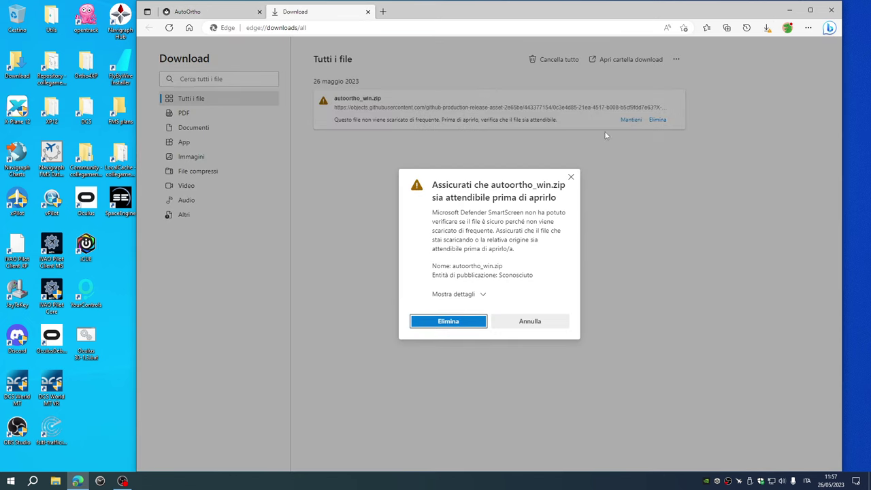
click(475, 291)
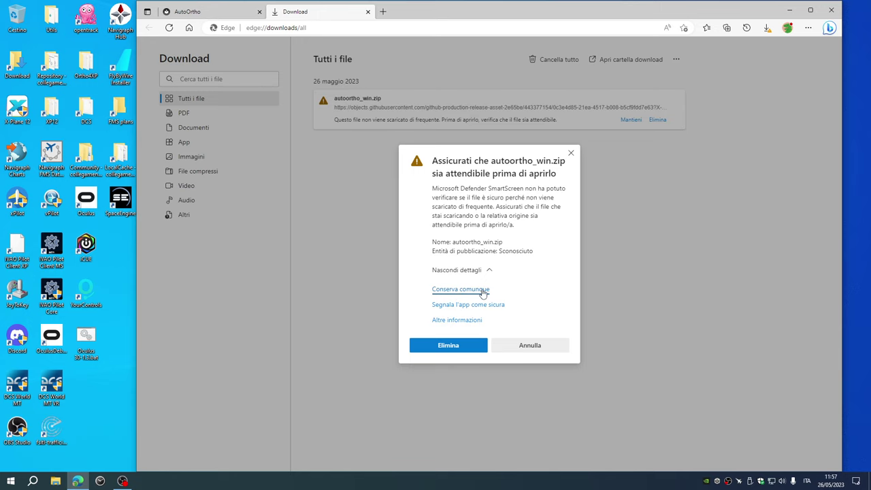
click(482, 292)
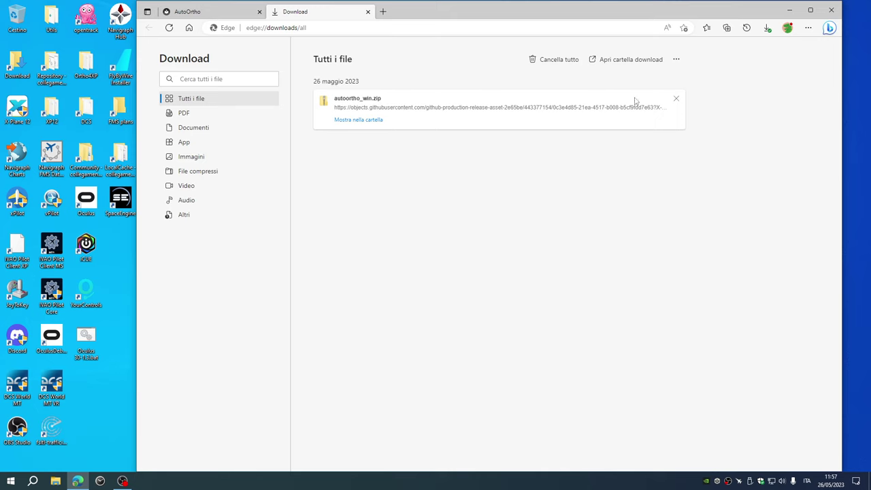
click(677, 97)
Open autoortho_win.zip from the Download folder in 7-Zip and enter autoortho_release
double_click(17, 65)
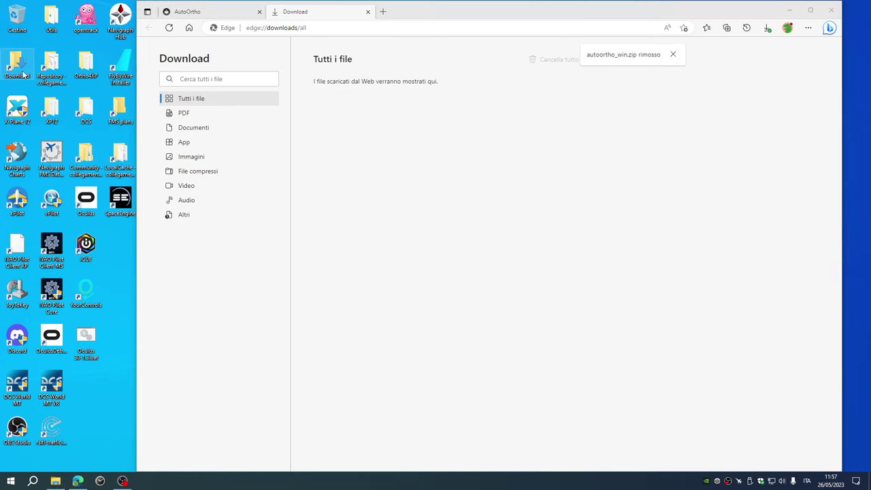
right_click(349, 143)
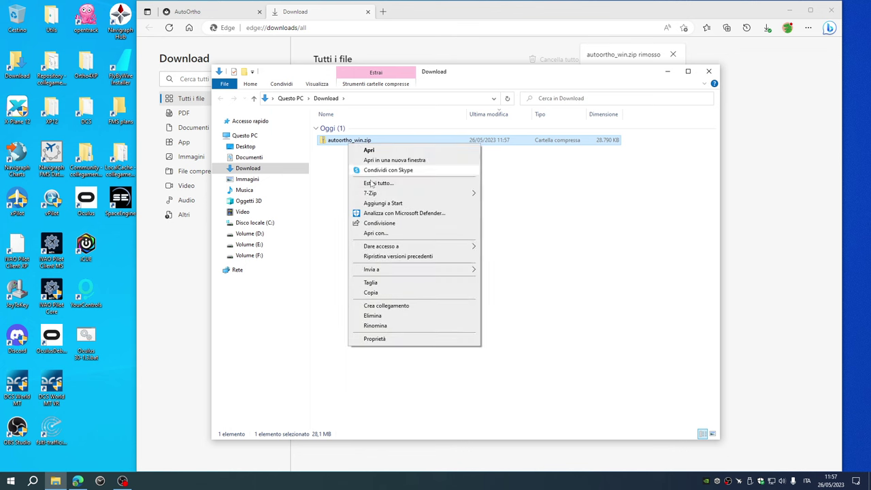
mouse_move(469, 197)
click(509, 195)
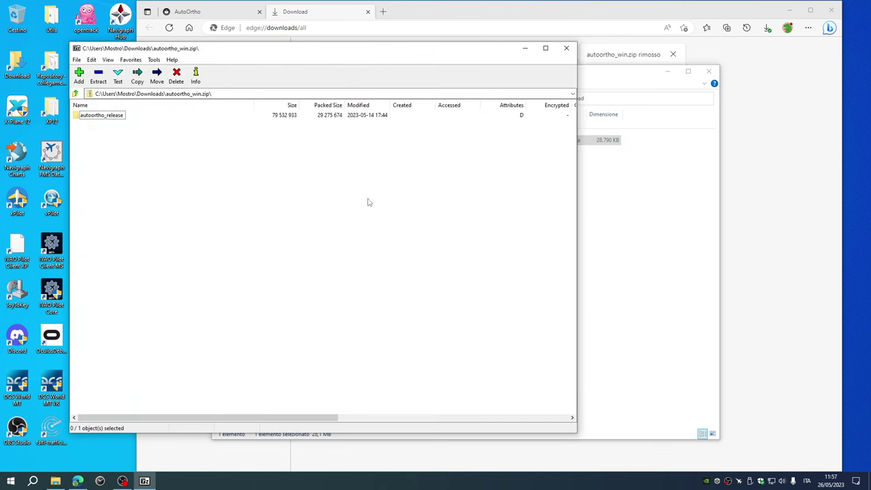
double_click(104, 117)
Drag autoortho_win.exe out onto the desktop, then open Utils and launch autoortho_win.exe
scroll(103, 117, down, 13)
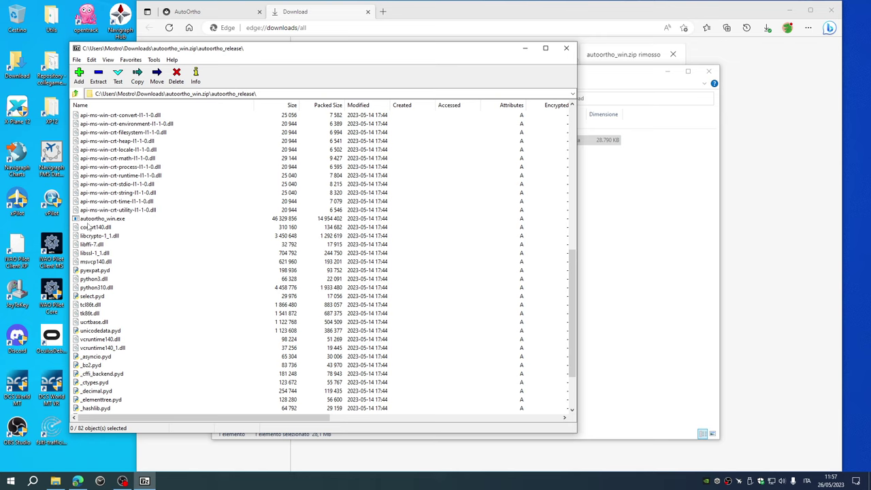
click(122, 221)
drag(822, 197, 861, 37)
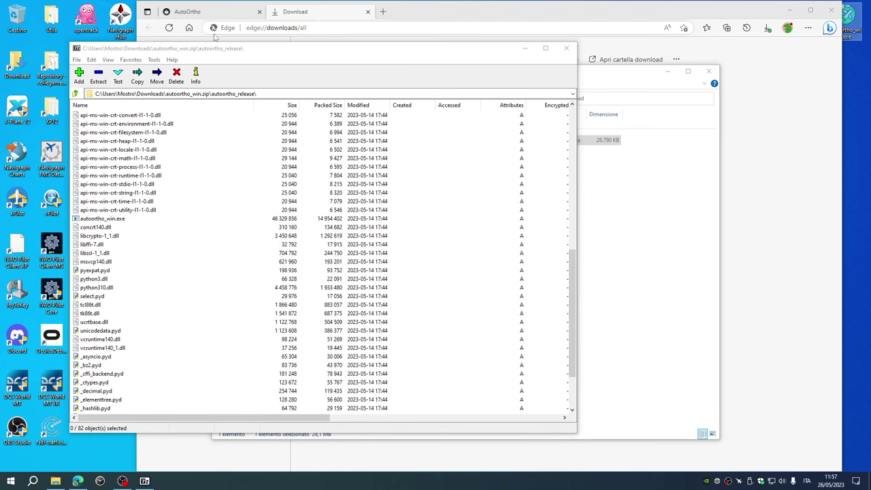
double_click(53, 19)
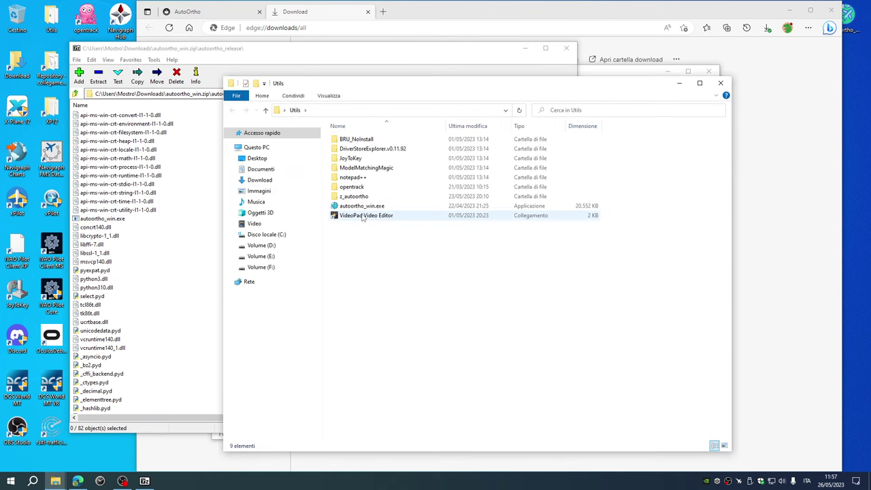
double_click(362, 207)
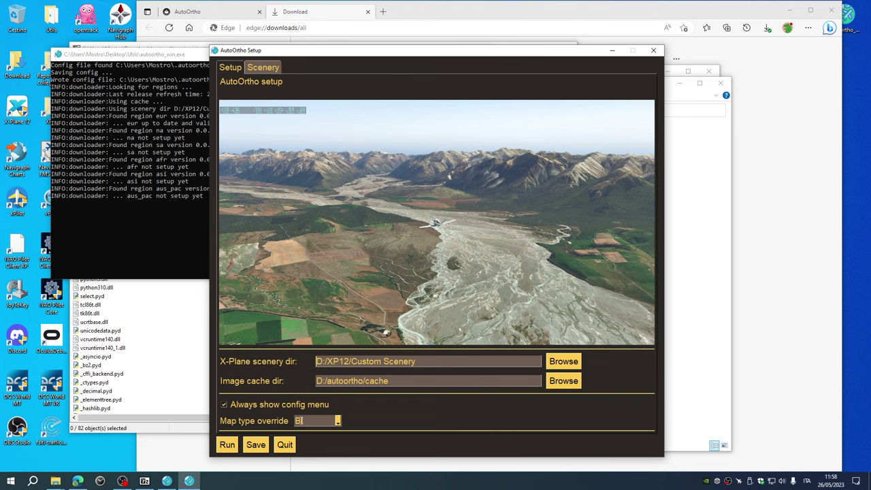
Check the Map type override choices, keeping BI, then show the regional ortho sets on the Scenery tab
click(337, 421)
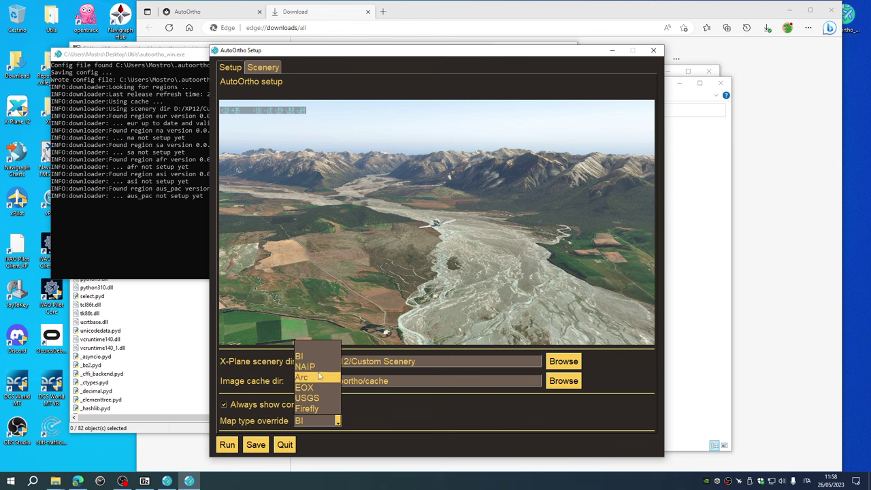
click(376, 418)
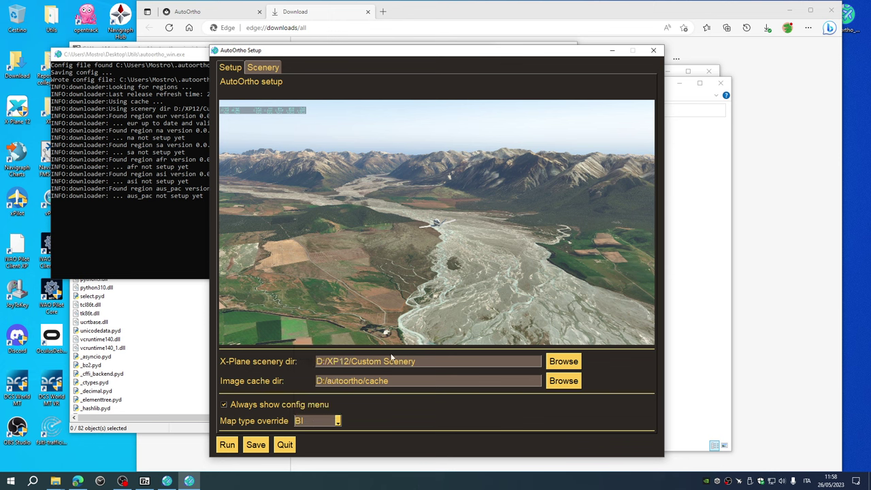
click(261, 69)
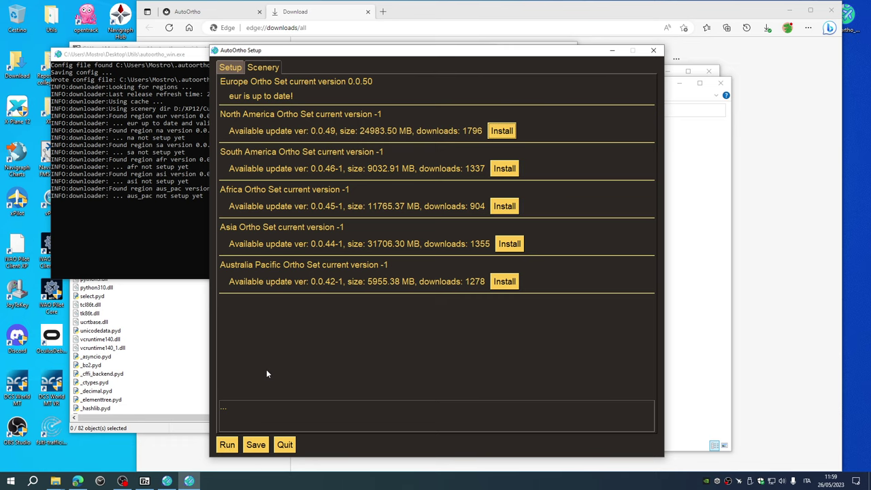
Bring the D:\XP12 File Explorer window to the front
click(55, 480)
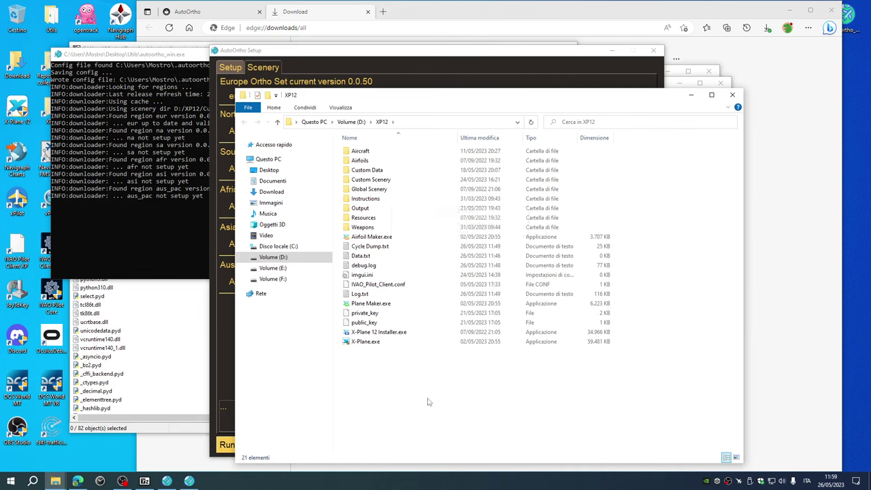
Enter Custom Scenery and open scenery_packs.ini in Notepad for editing
double_click(371, 179)
scroll(408, 381, down, 6)
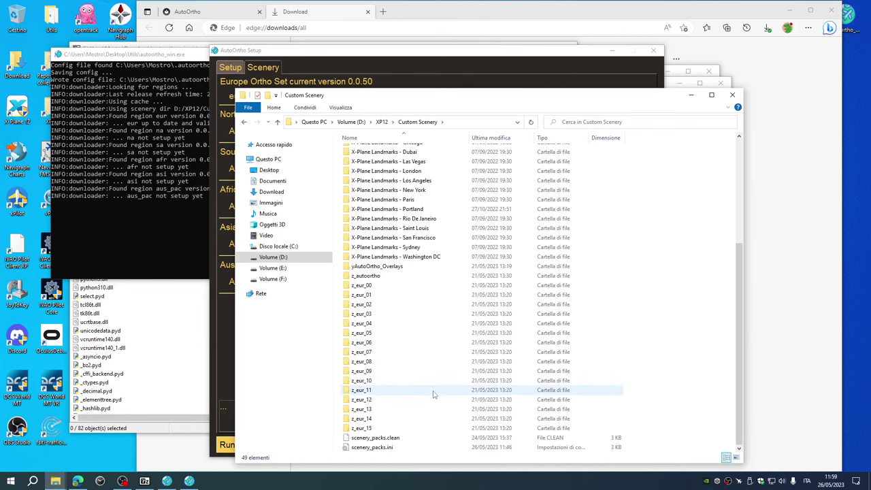
right_click(380, 449)
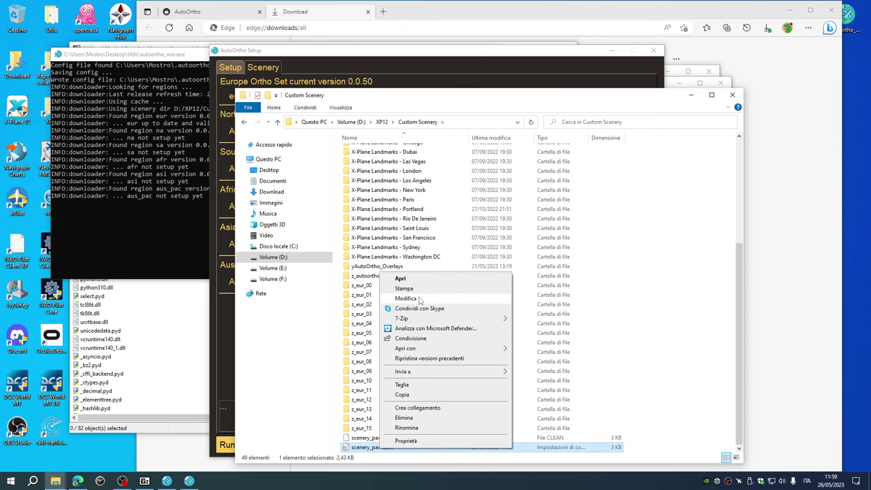
click(418, 295)
scroll(420, 295, down, 5)
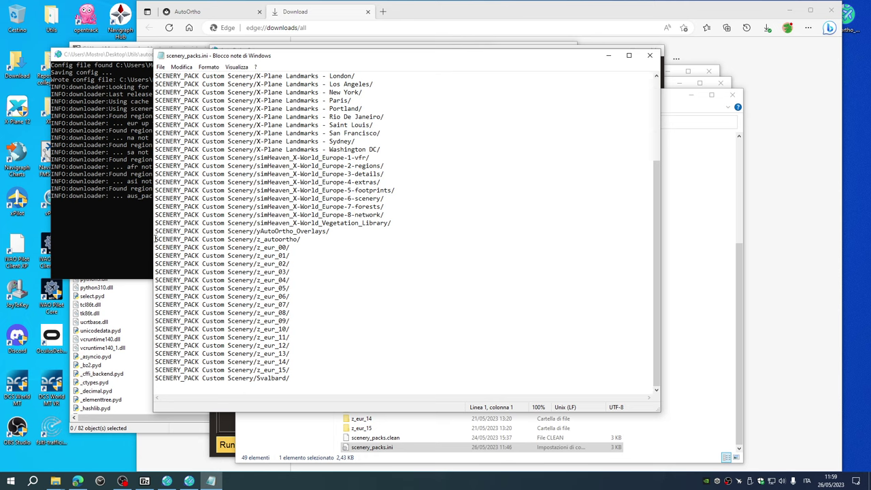
Cut the z_autoortho through z_eur_15 lines and paste them below the SCENERY header
click(156, 239)
drag(158, 239, 320, 367)
key(ctrl+c)
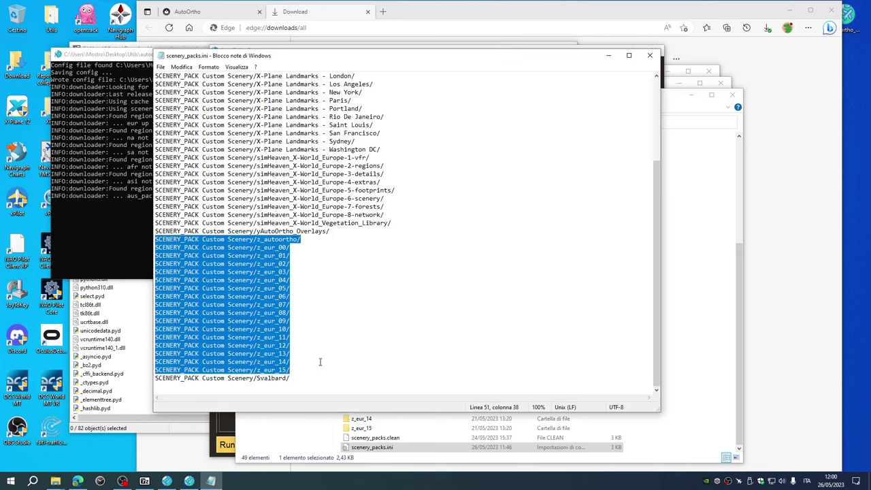
key(Delete)
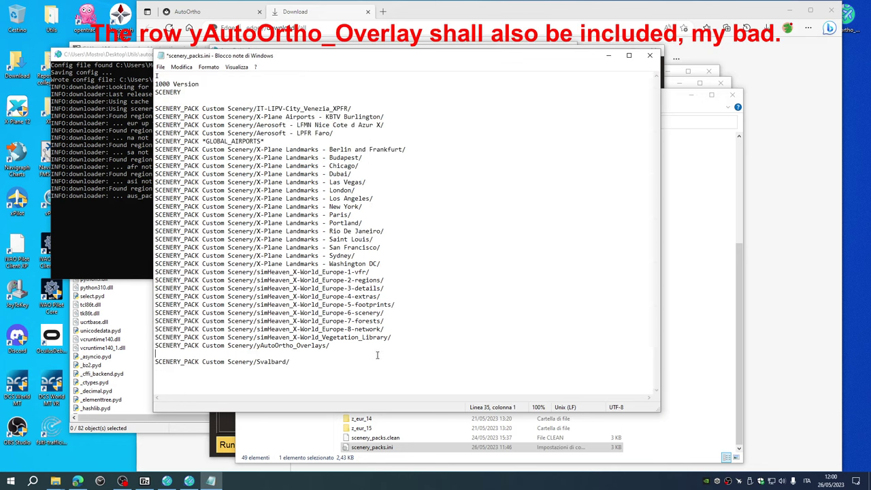
click(184, 102)
key(Return)
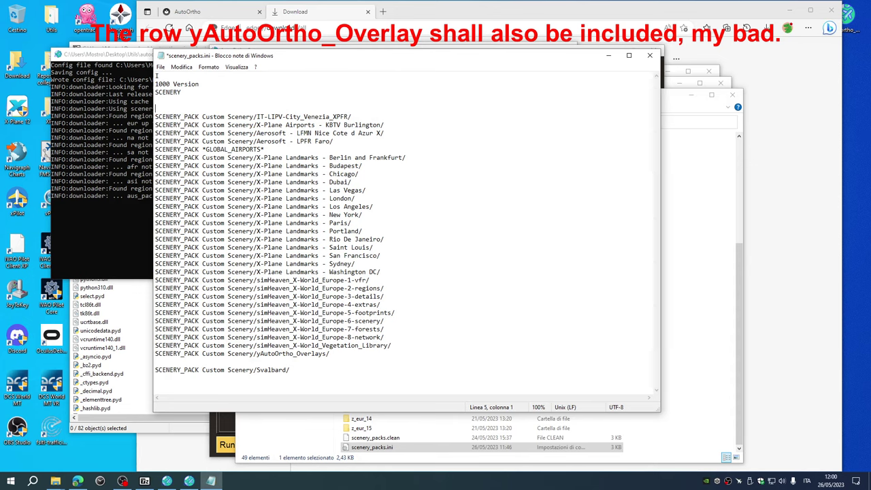
key(ctrl+v)
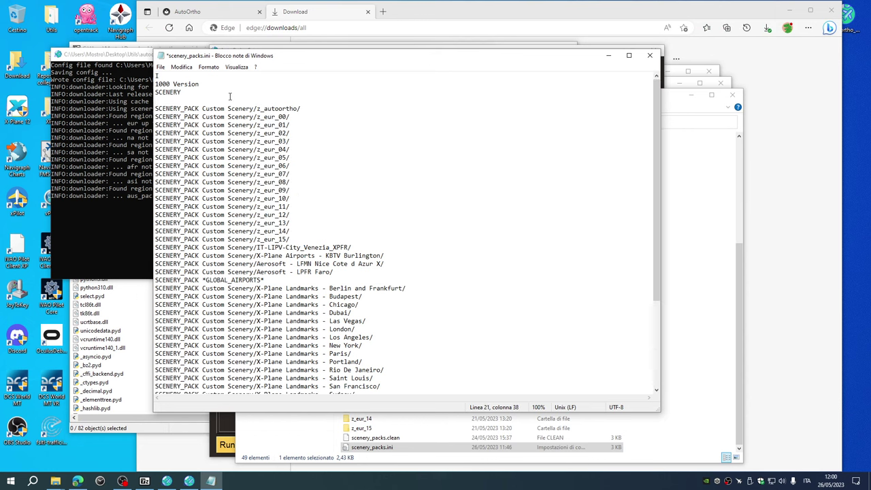
Move the z_autoortho–z_eur_15 block to just above the Svalbard entry
drag(156, 107, 324, 237)
key(ctrl+c)
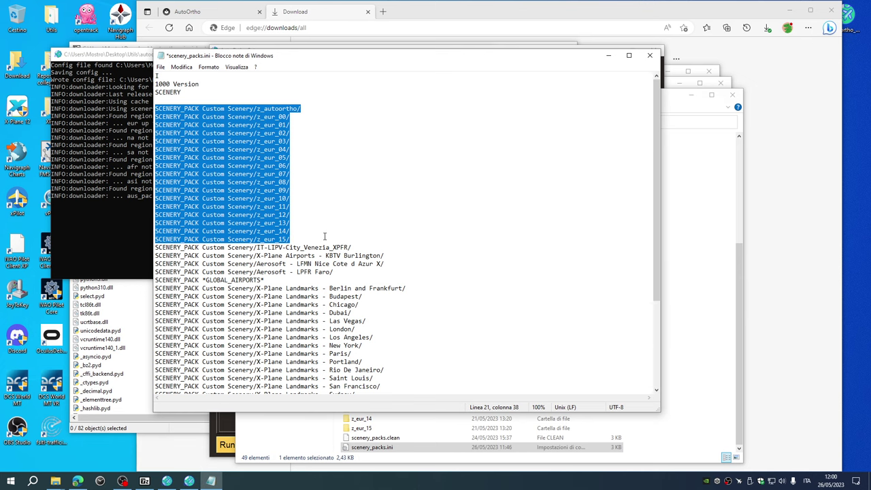
key(Delete)
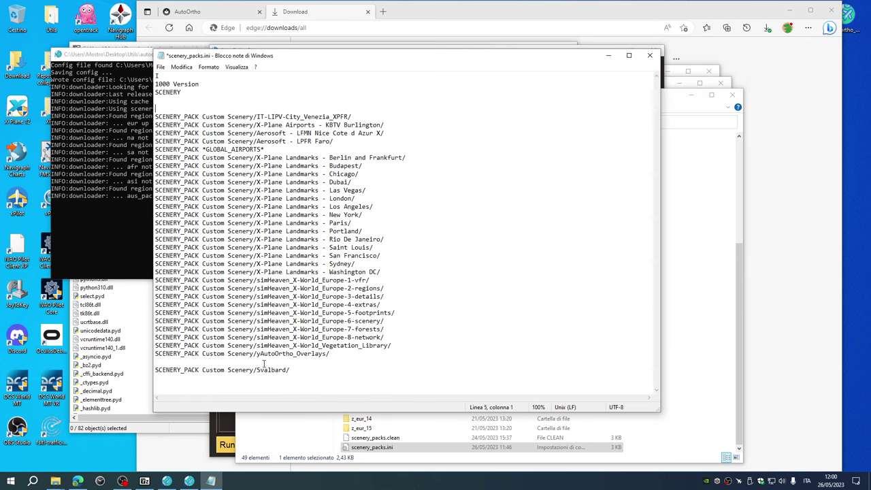
click(263, 362)
key(ctrl+v)
Verify the z_eur_00–z_eur_15 lines now sit directly above the Svalbard line
scroll(284, 235, down, 2)
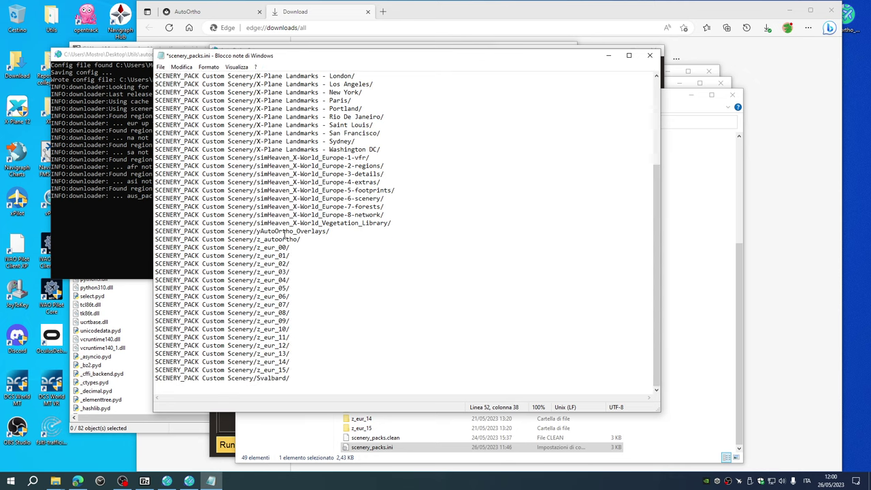
drag(284, 369, 150, 247)
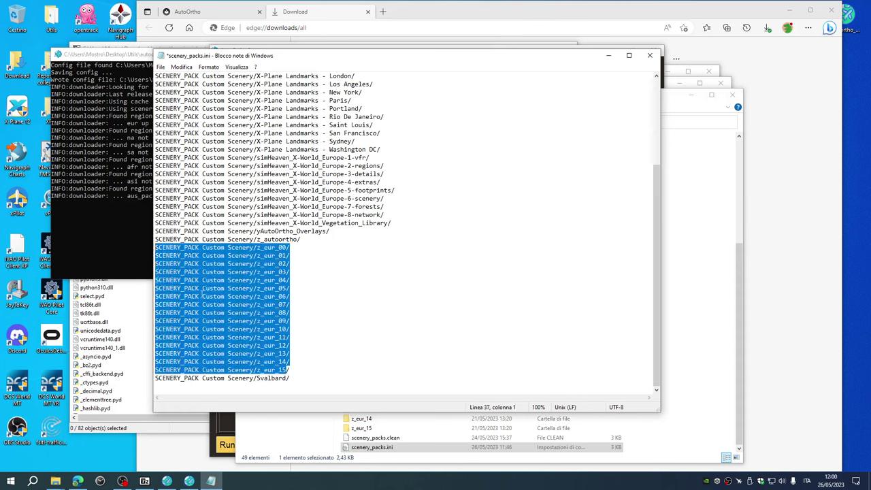
click(296, 372)
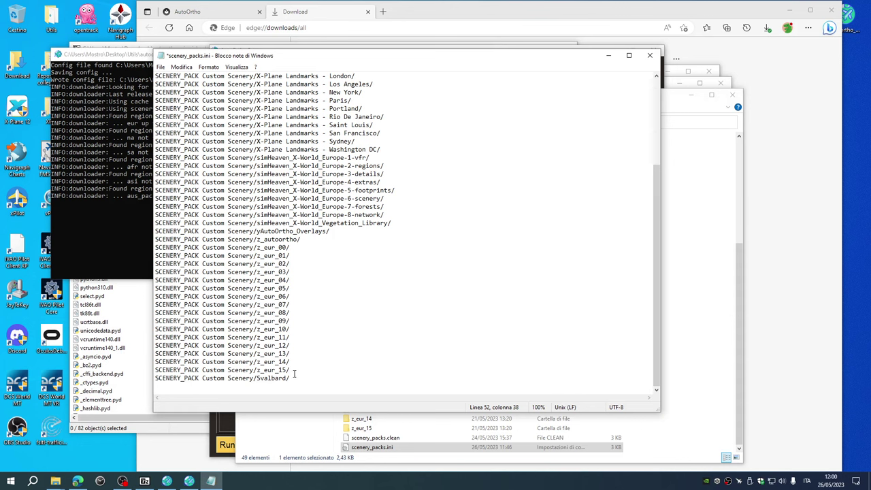
drag(294, 378, 155, 378)
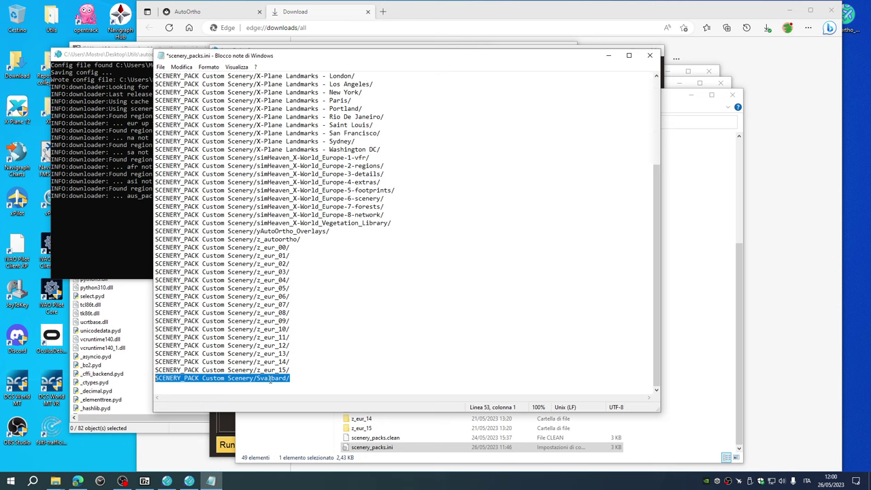
click(293, 378)
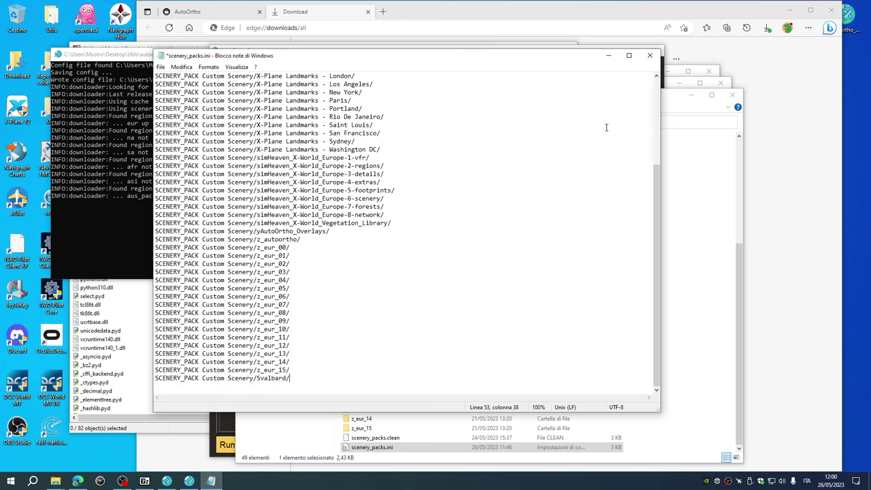
scroll(646, 74, up, 3)
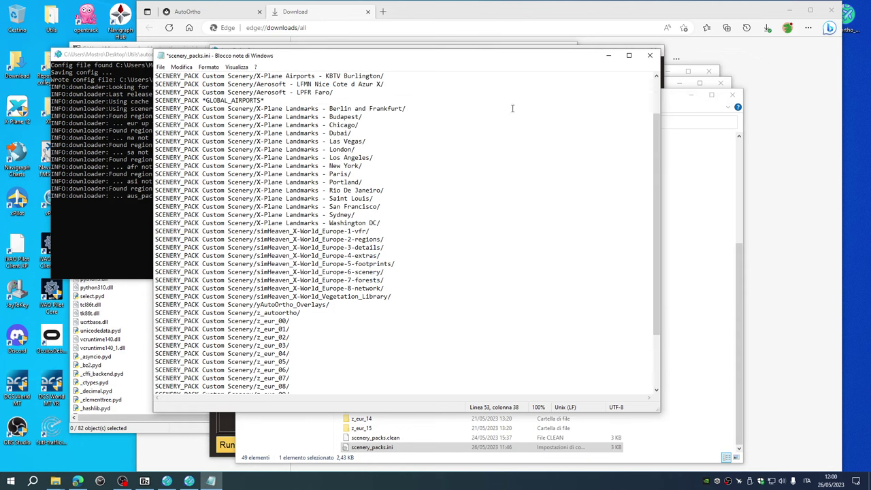
Save and close scenery_packs.ini, then close the Custom Scenery folder window
click(650, 55)
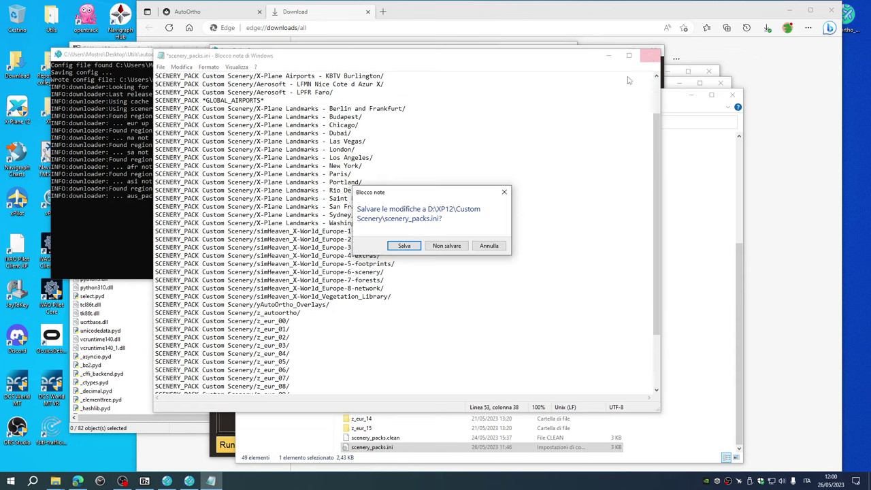
click(460, 246)
key(alt+F4)
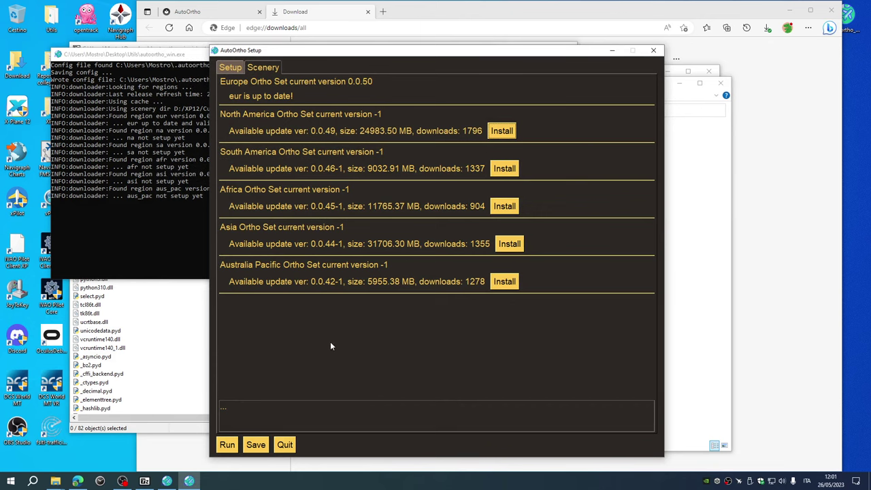
Run AutoOrtho, allow it through Windows Defender Firewall, and minimize its console
click(229, 68)
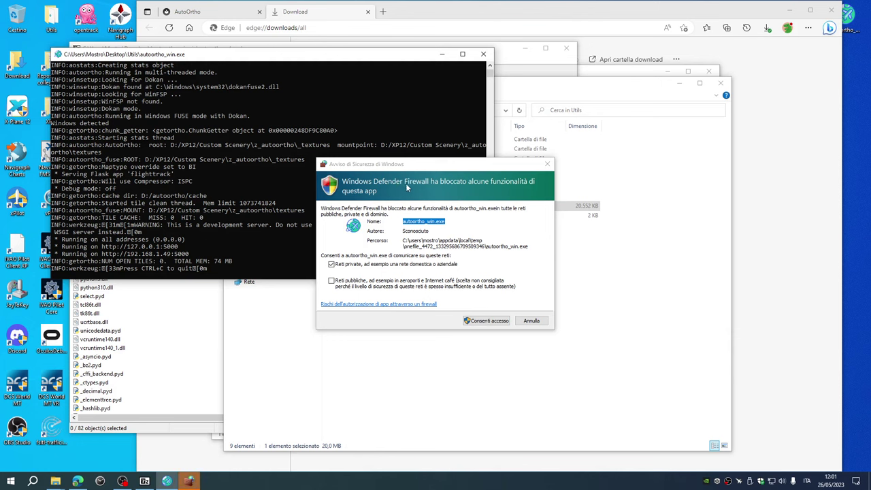
click(485, 320)
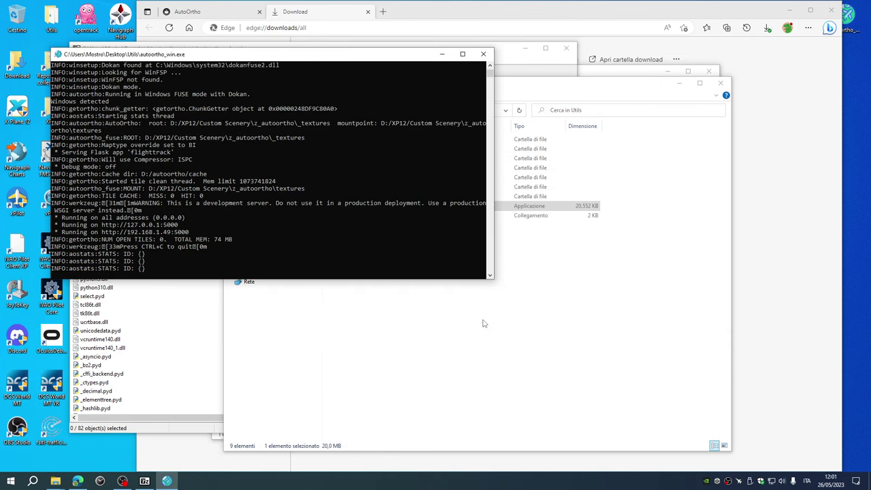
click(442, 55)
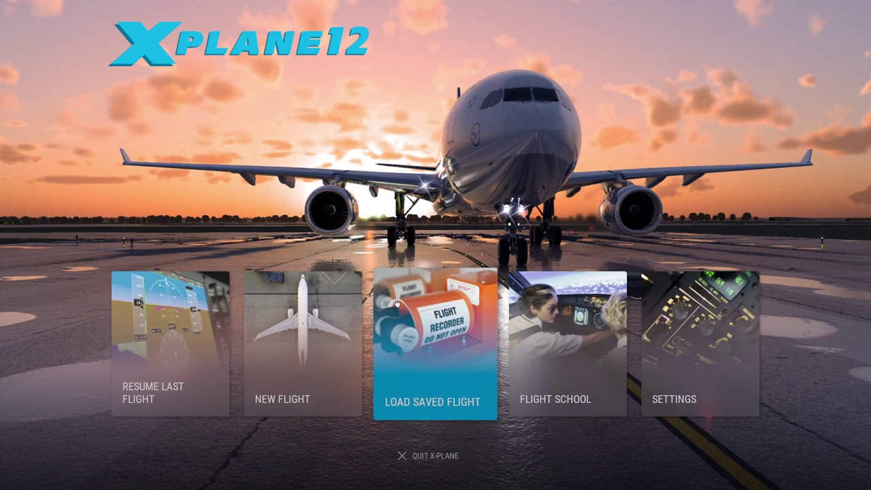
Begin a new flight and search the location list for 'bergen'
click(306, 341)
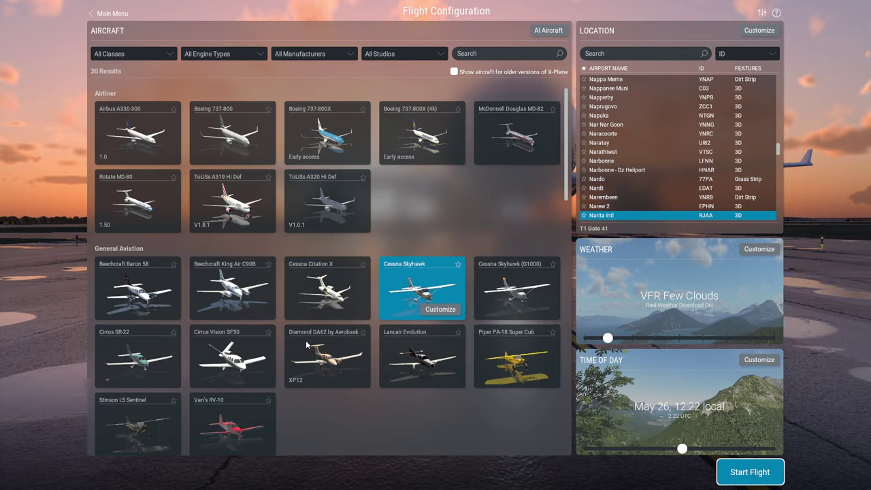
click(628, 56)
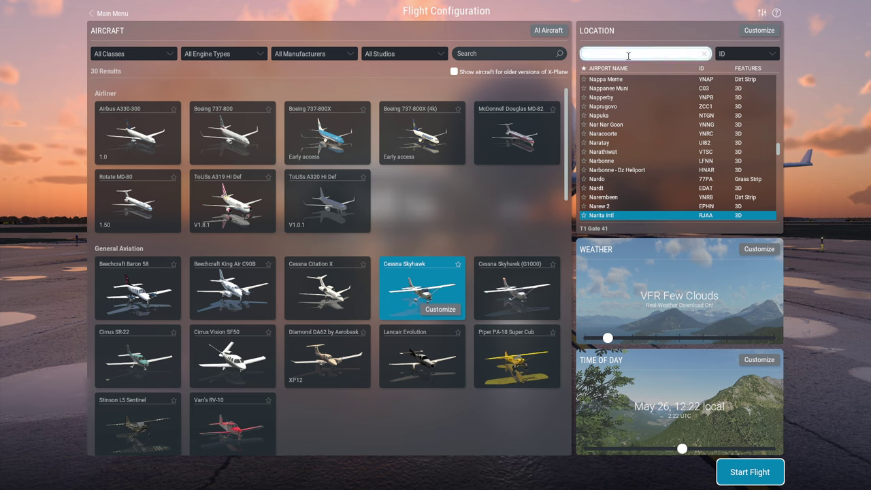
text(bergen)
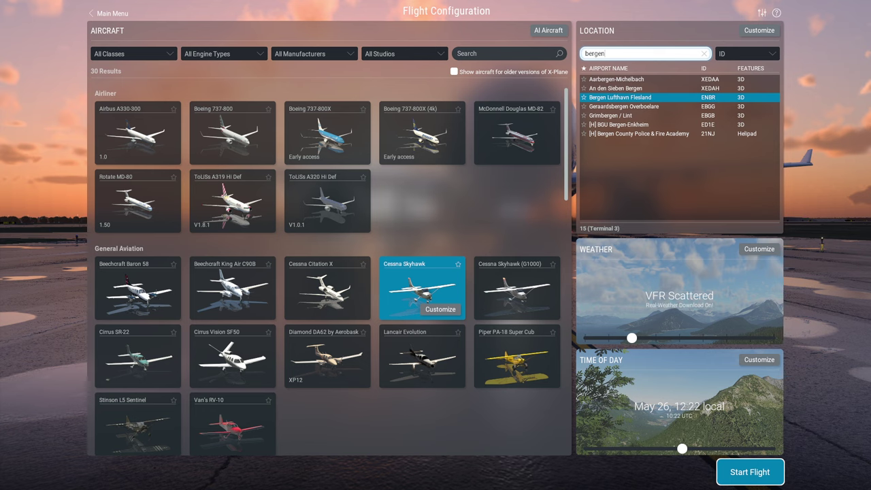
Start the Cessna Skyhawk flight at Bergen Lufthavn Flesland and let it load to the cockpit
click(748, 474)
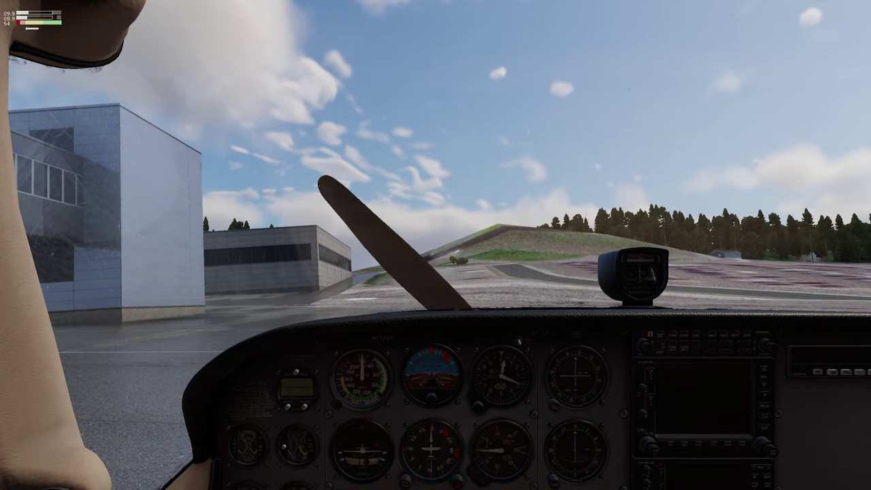
Switch to the external aerial camera (Shift+4) above the Bergen airfield
key(shift+4)
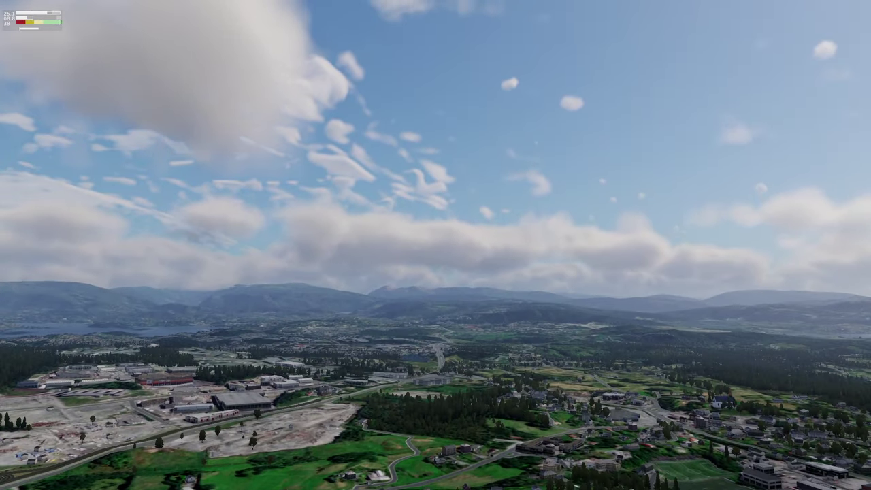